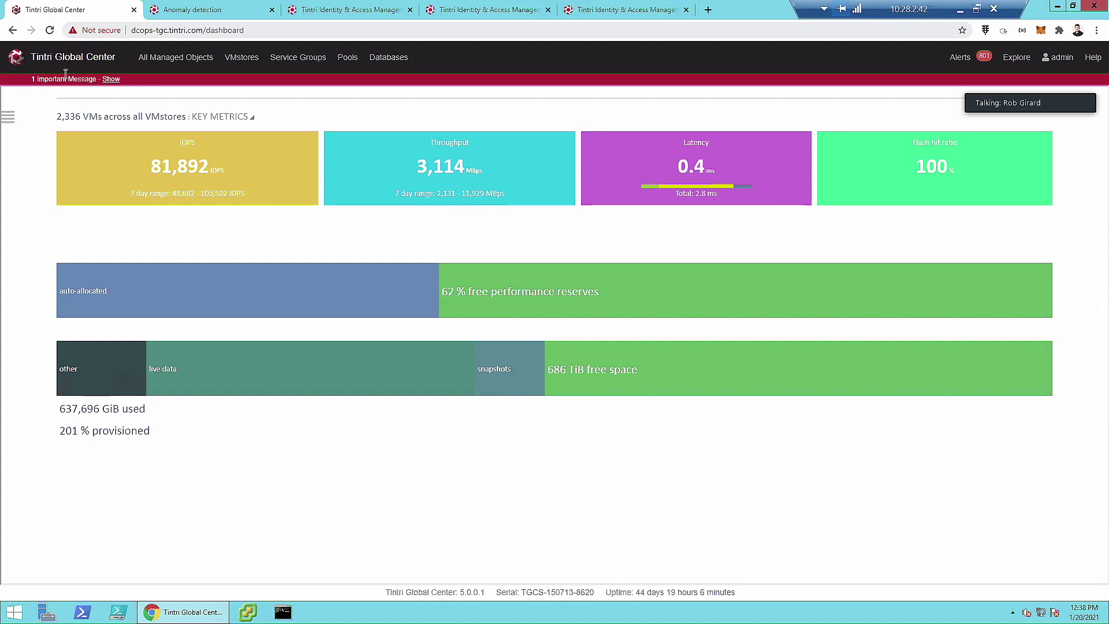
# Open the Pools overview and look through the listed pools down to Wheat Ridge Migration - Falcon Network.
pyautogui.click(348, 58)
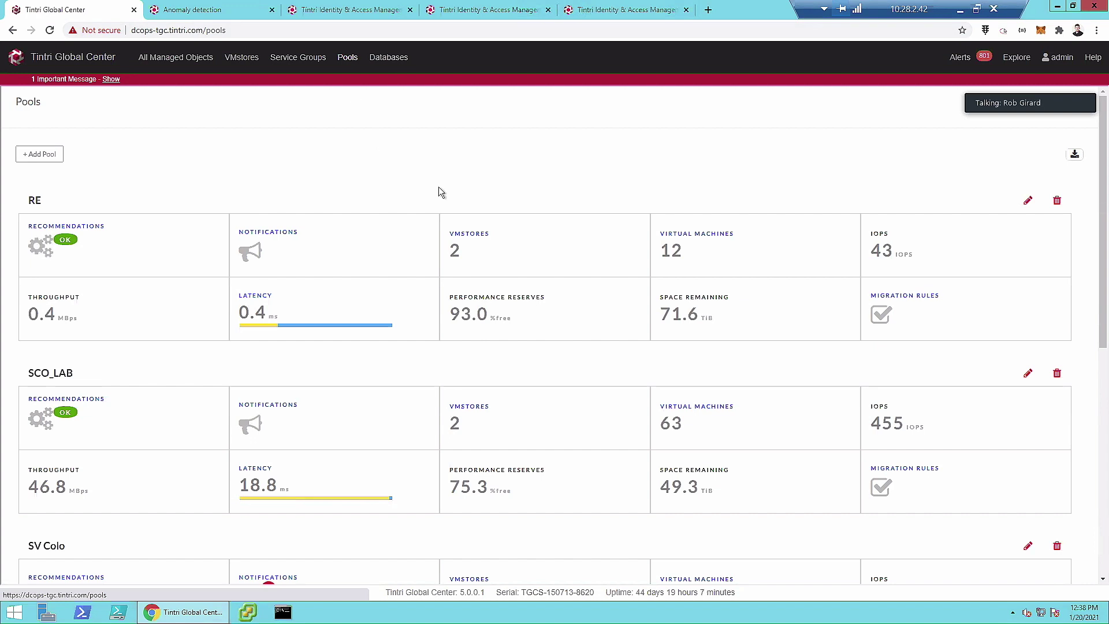
pyautogui.scroll(-3, 443, 150)
pyautogui.scroll(-2, 444, 166)
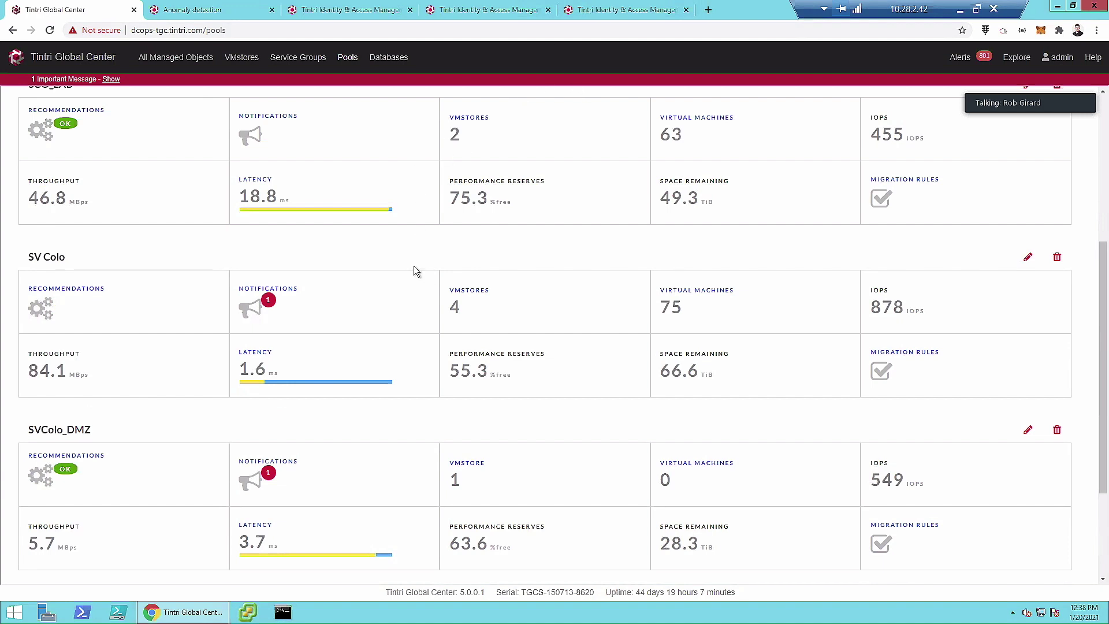
pyautogui.scroll(-3, 322, 292)
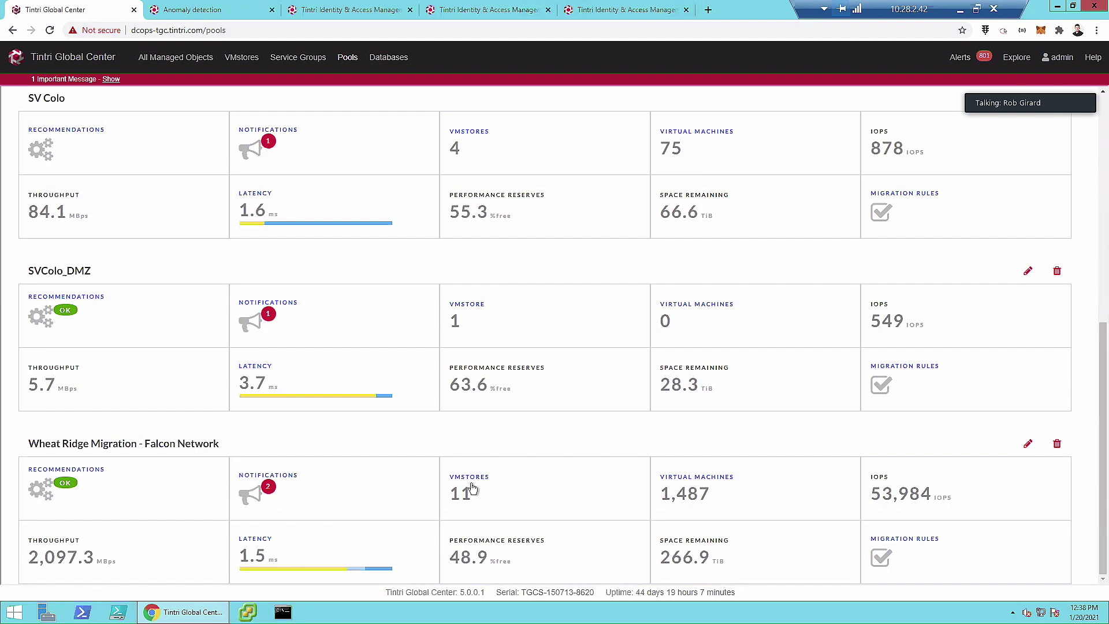
pyautogui.scroll(2, 492, 417)
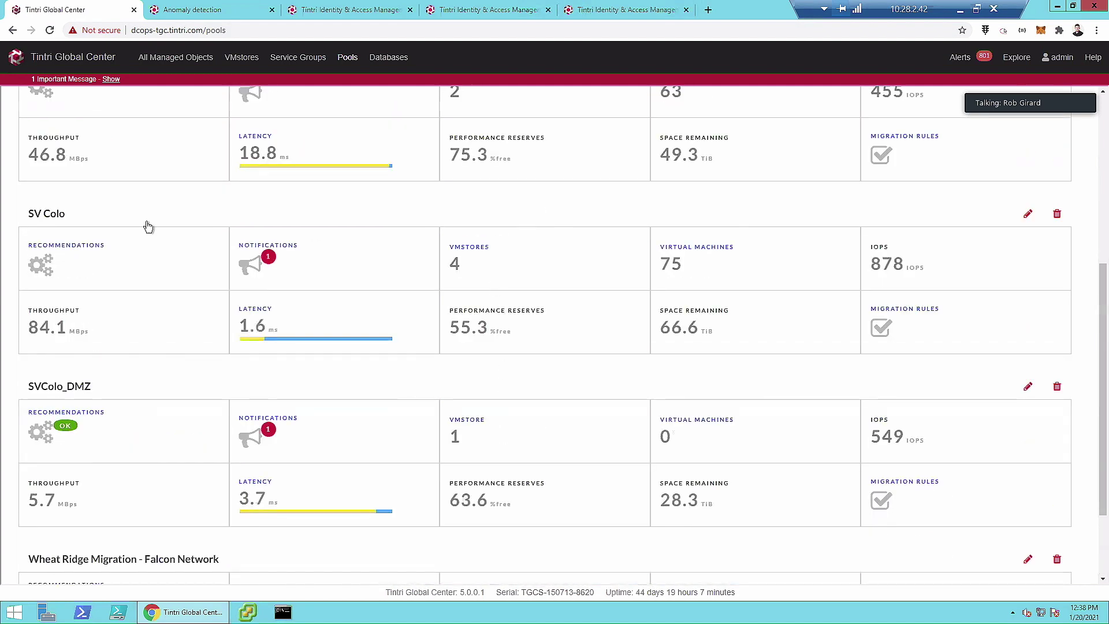
# Open the recommendations of the SV Colo pool and bring their issues, actions and outcomes into view.
pyautogui.click(65, 245)
pyautogui.scroll(5, 154, 349)
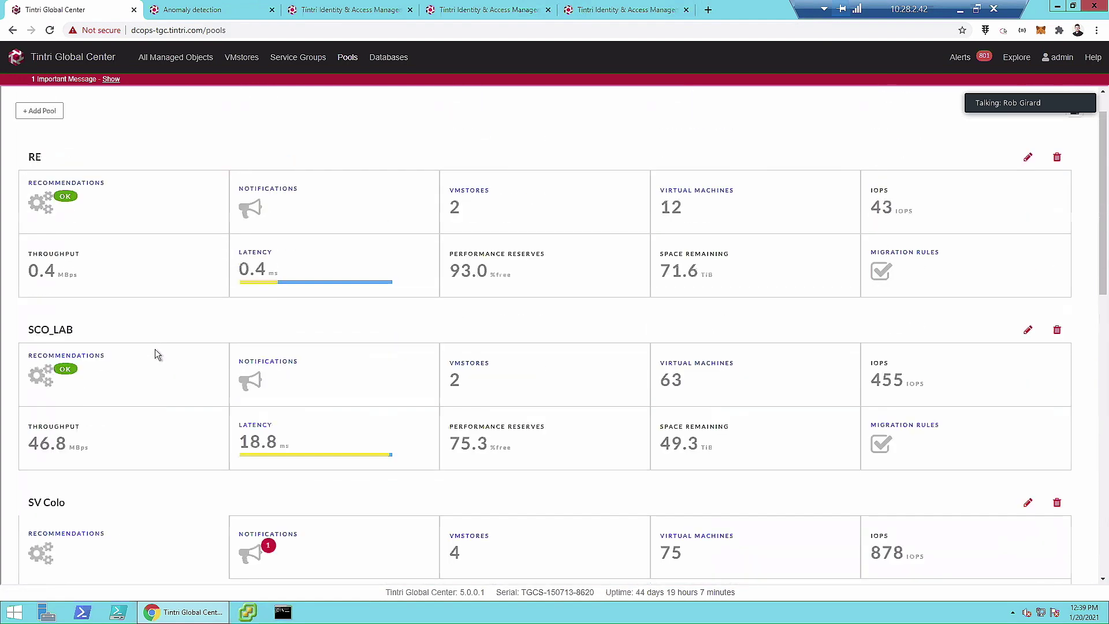
pyautogui.scroll(-4, 155, 349)
pyautogui.scroll(-2, 155, 349)
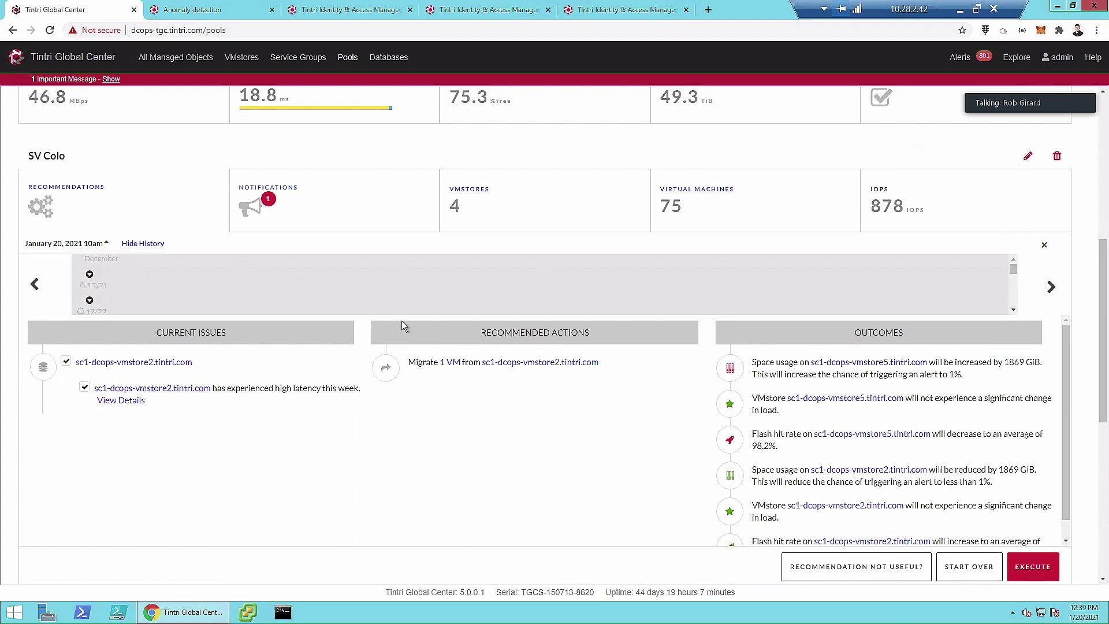
# Check the January 18, 2021 10pm recommendation in SV Colo's history and return to the January 20, 2021 10am one.
pyautogui.moveTo(1014, 269); pyautogui.dragTo(1010, 307)
pyautogui.click(1012, 262)
pyautogui.click(1012, 262)
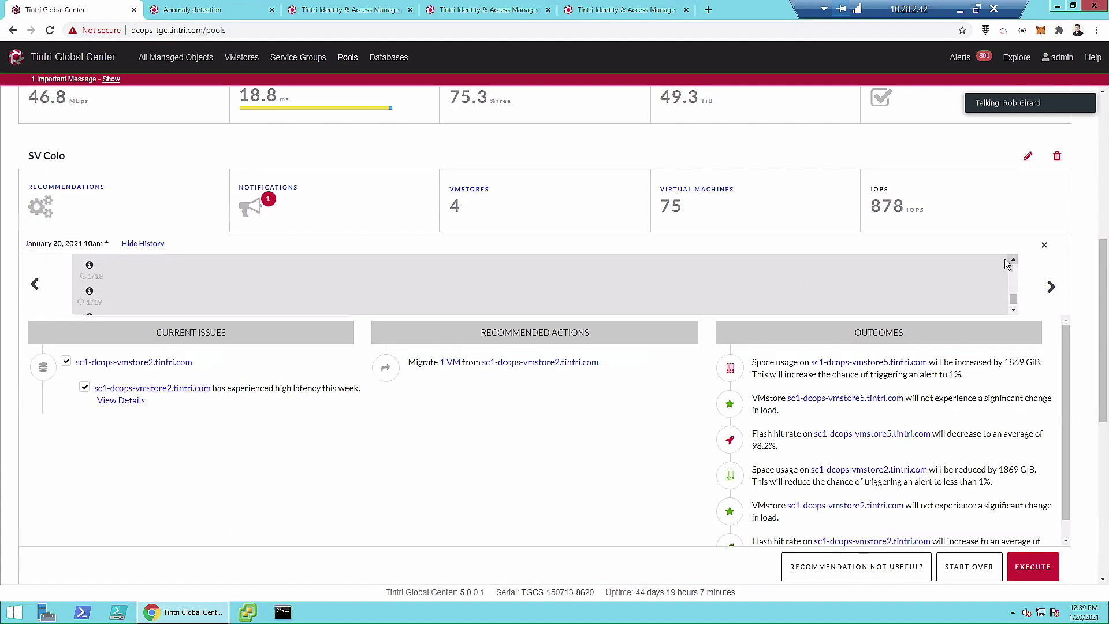
pyautogui.click(89, 267)
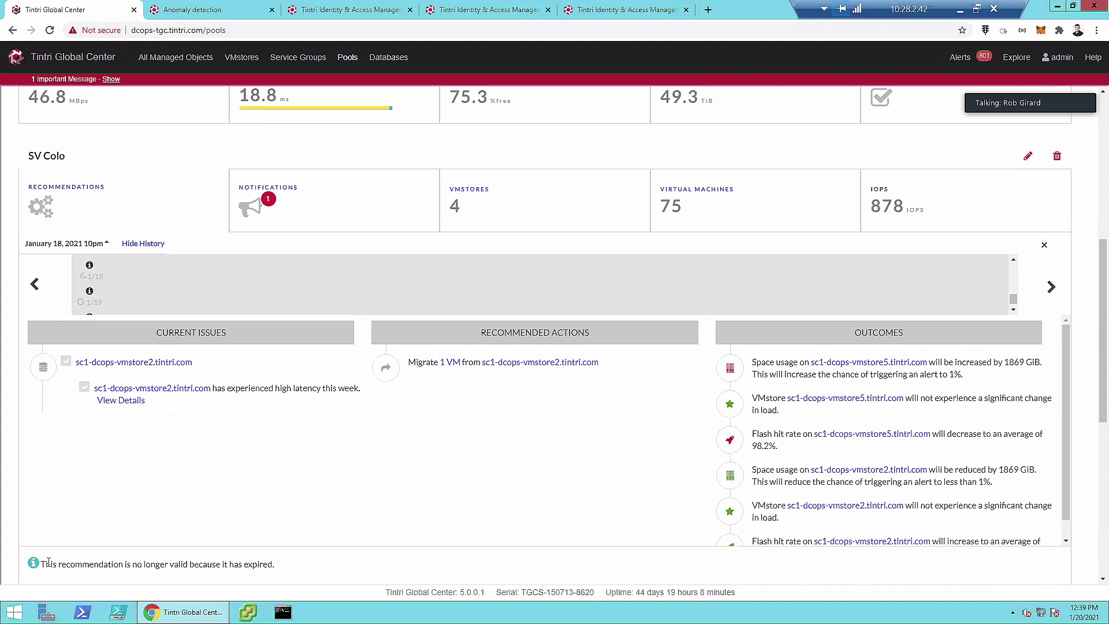
pyautogui.moveTo(288, 564); pyautogui.dragTo(82, 553)
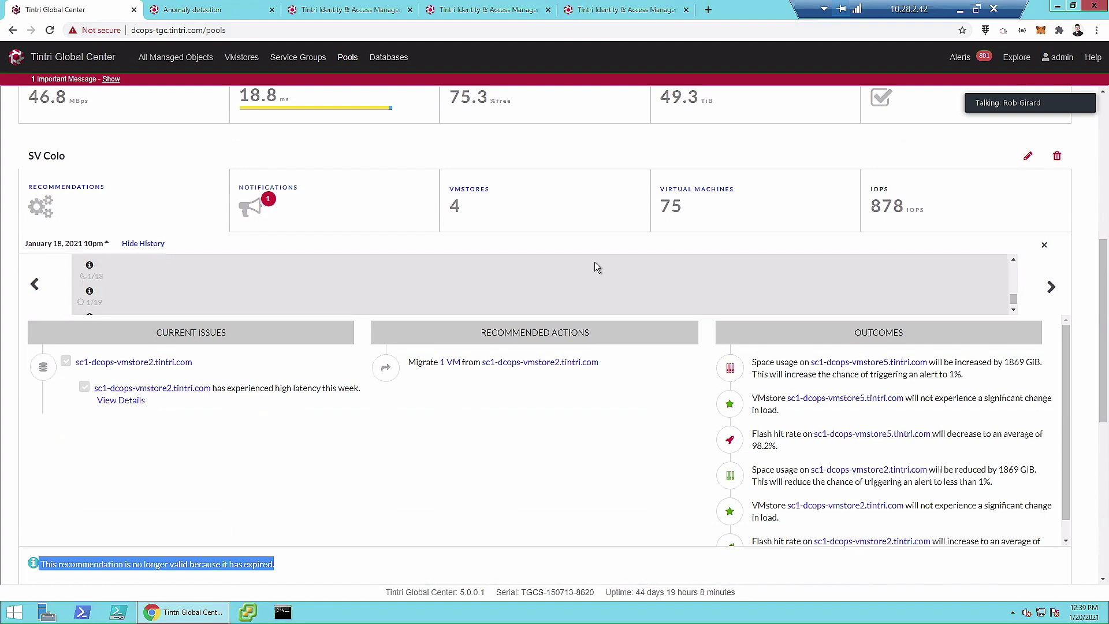
pyautogui.click(1013, 311)
pyautogui.click(90, 300)
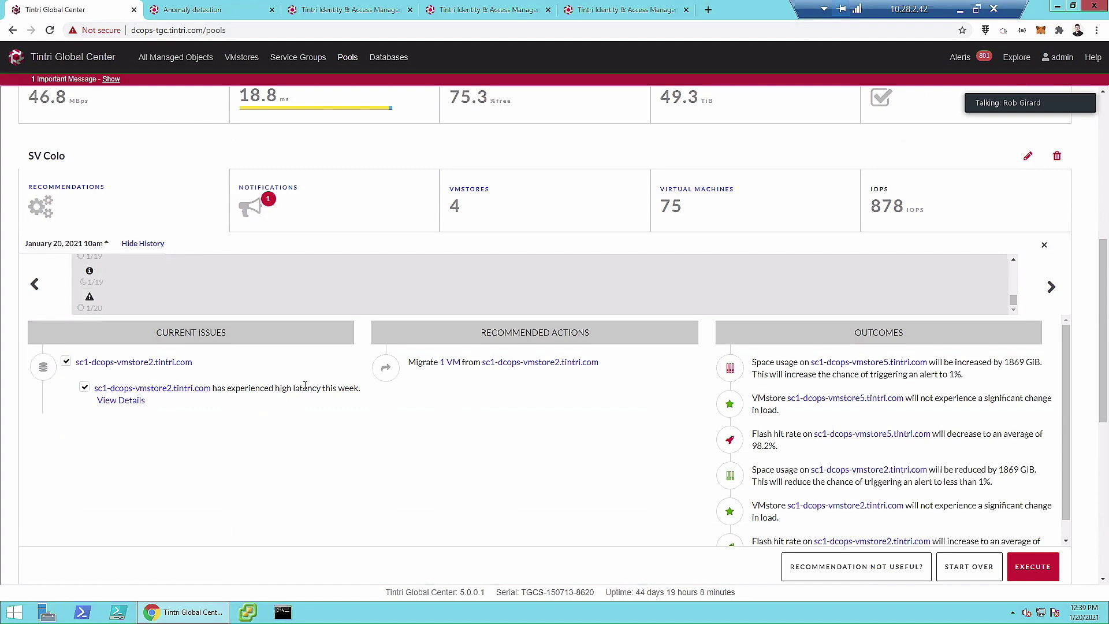
# View the details of the vmstore2 high-latency issue and the VM recommended for migration, leaving the recommended actions as they are.
pyautogui.click(121, 401)
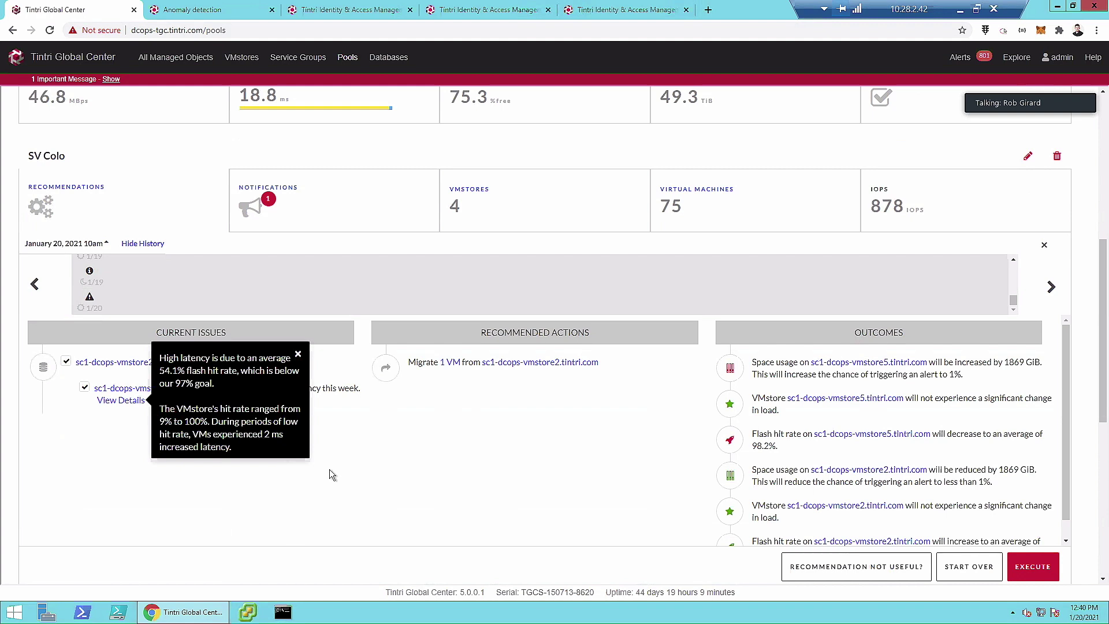
pyautogui.click(525, 414)
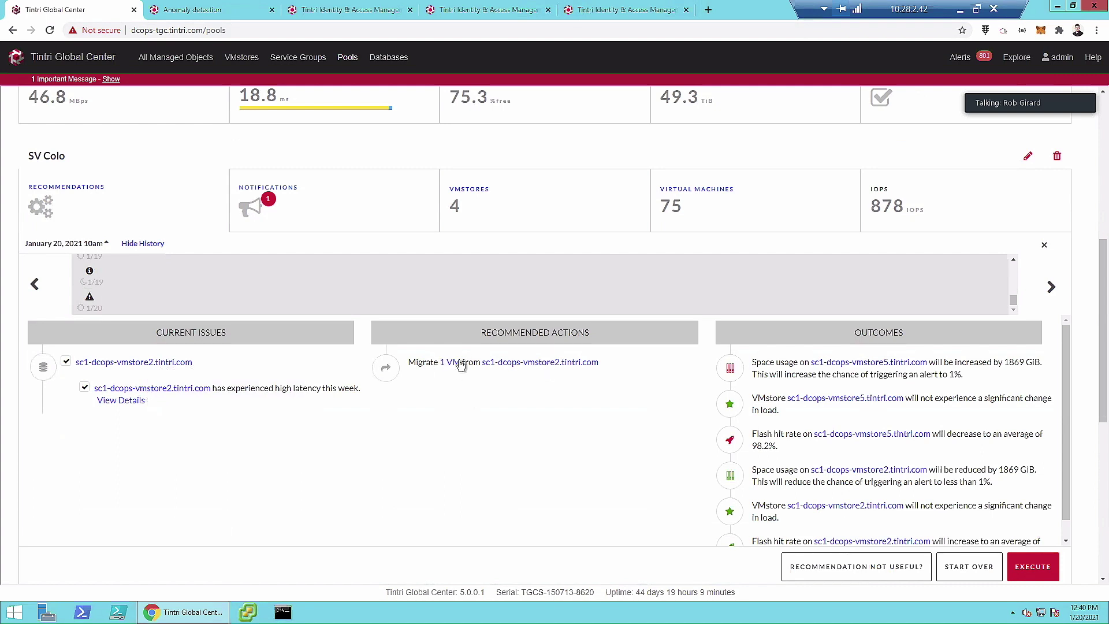
pyautogui.click(452, 367)
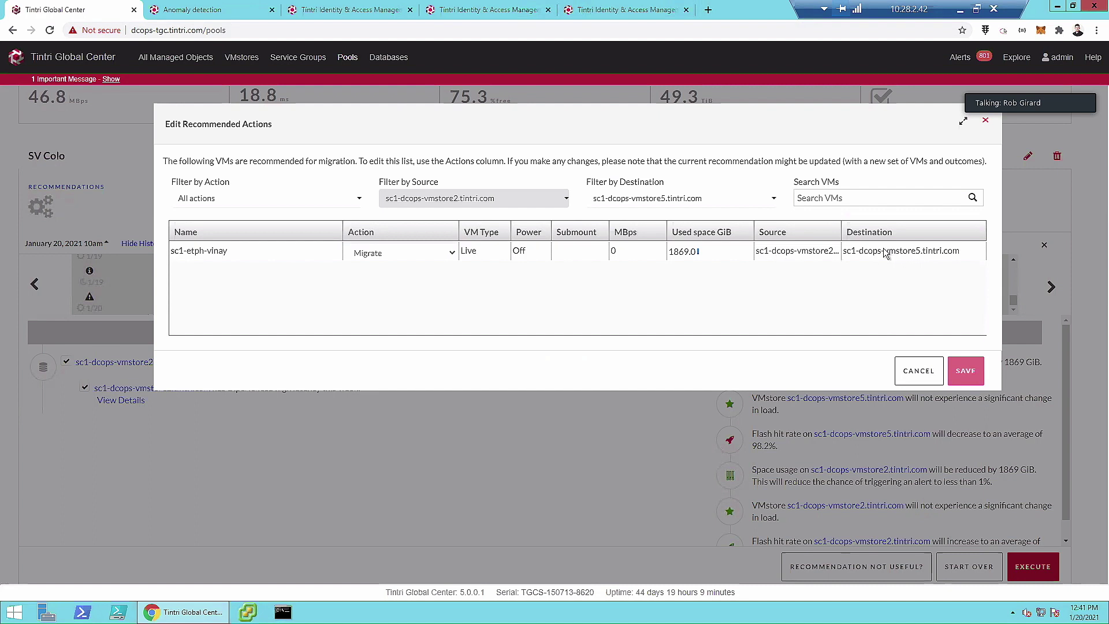
pyautogui.click(914, 371)
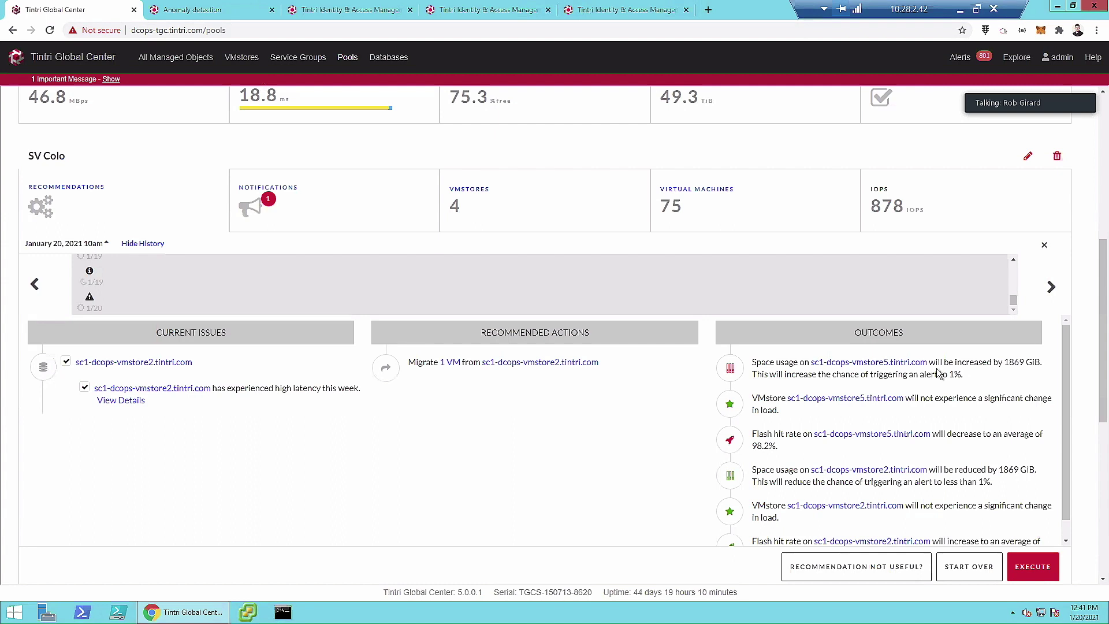
# Read through the predicted outcomes of SV Colo's recommended migration for both VMstores.
pyautogui.moveTo(975, 376); pyautogui.dragTo(938, 362)
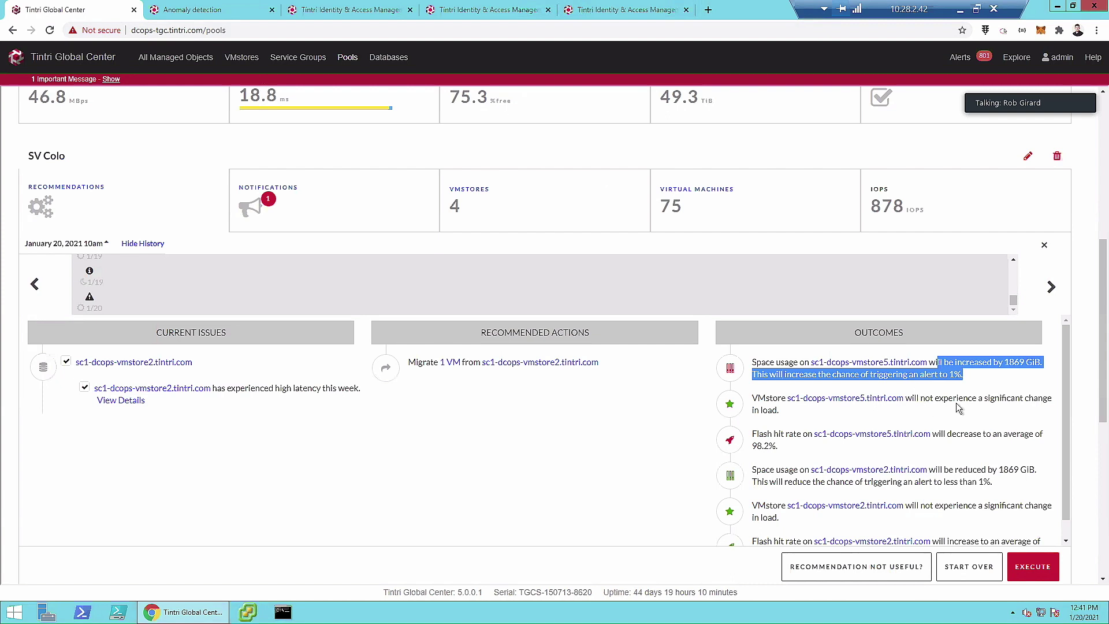
pyautogui.click(971, 429)
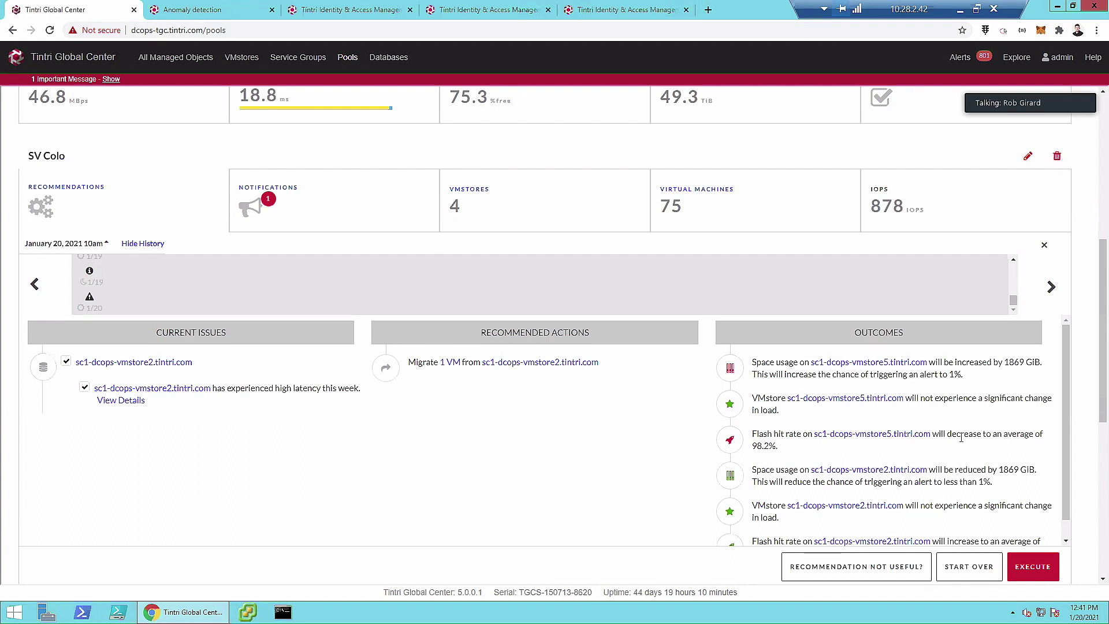
pyautogui.scroll(-1, 961, 437)
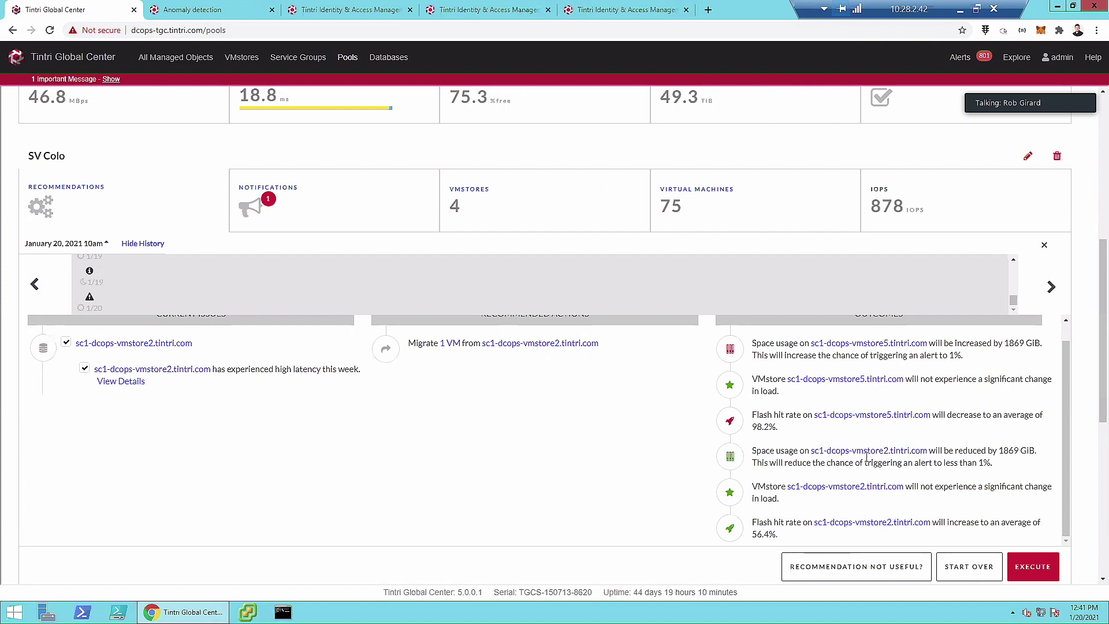
pyautogui.scroll(-2, 1028, 454)
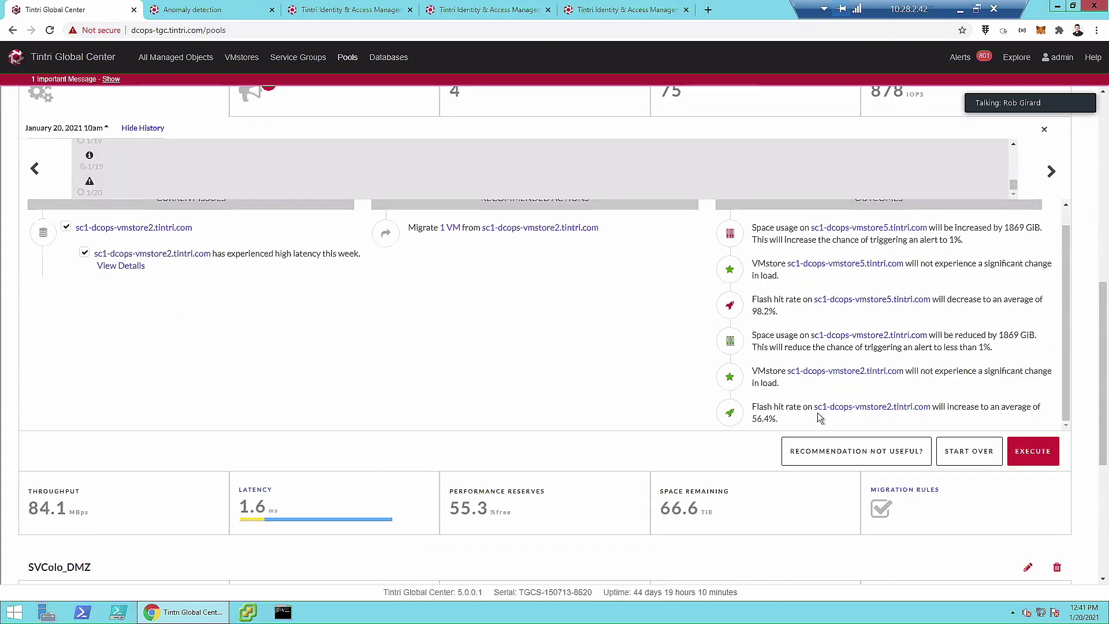
pyautogui.scroll(1, 678, 376)
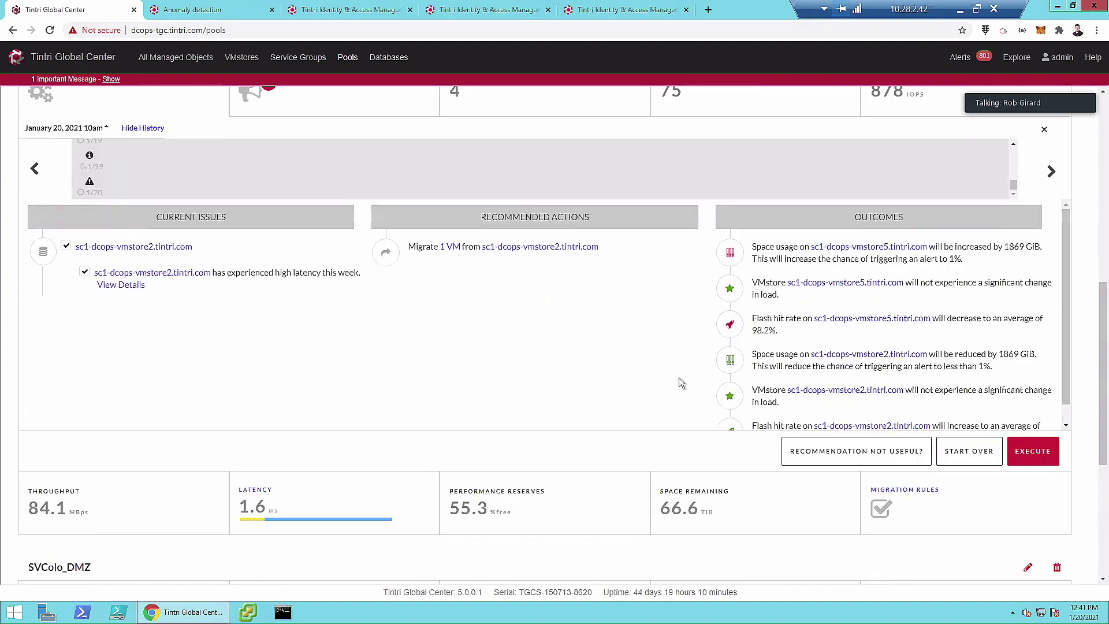
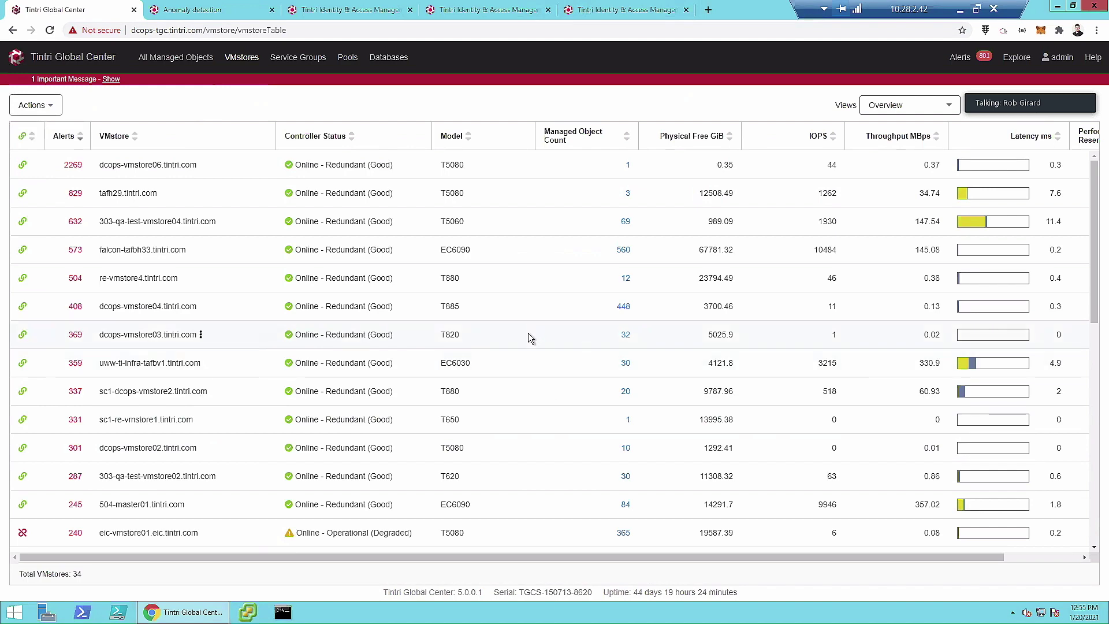
# Find the VMstore uww-ti-infra-tafbh43.tintri.com in the VMstores list and open its metrics.
pyautogui.scroll(-3, 528, 332)
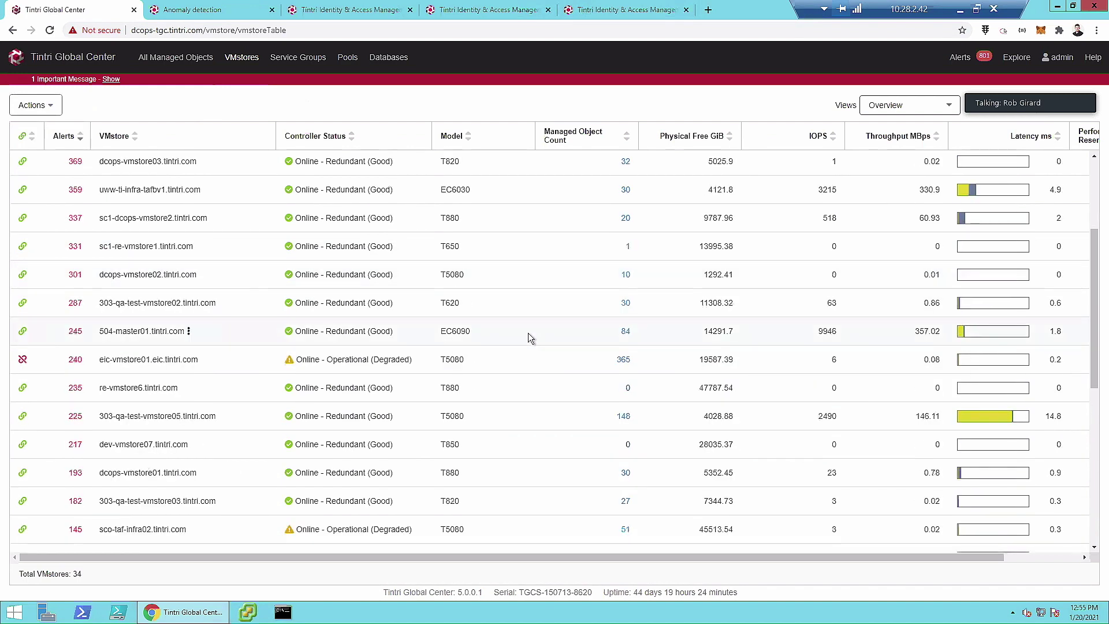
pyautogui.scroll(-5, 528, 333)
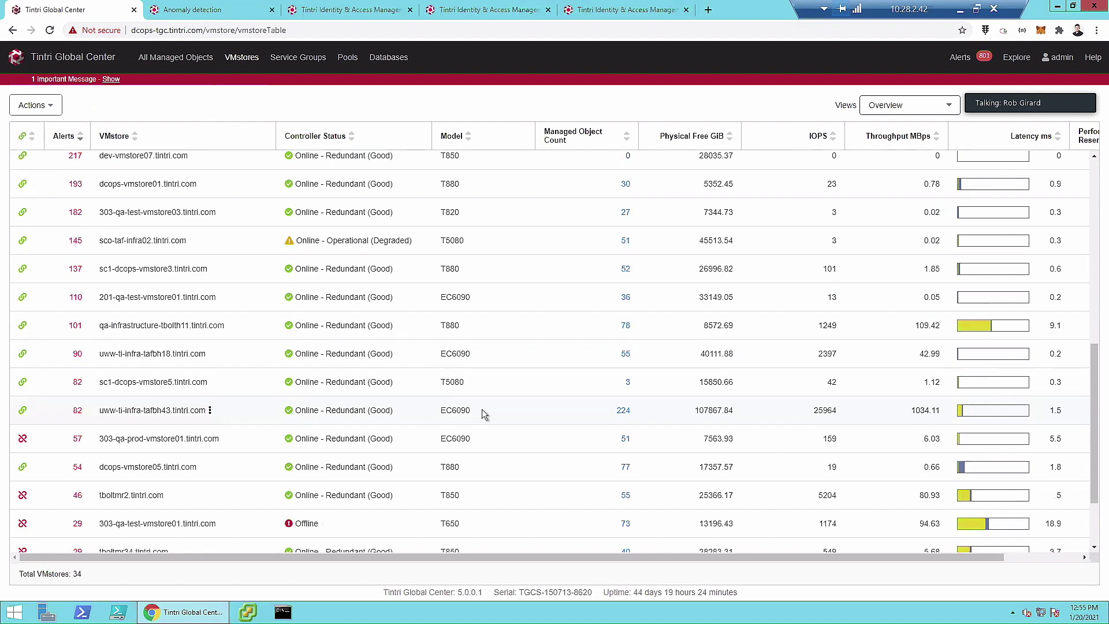
pyautogui.click(112, 409)
pyautogui.click(112, 409)
pyautogui.doubleClick(112, 409)
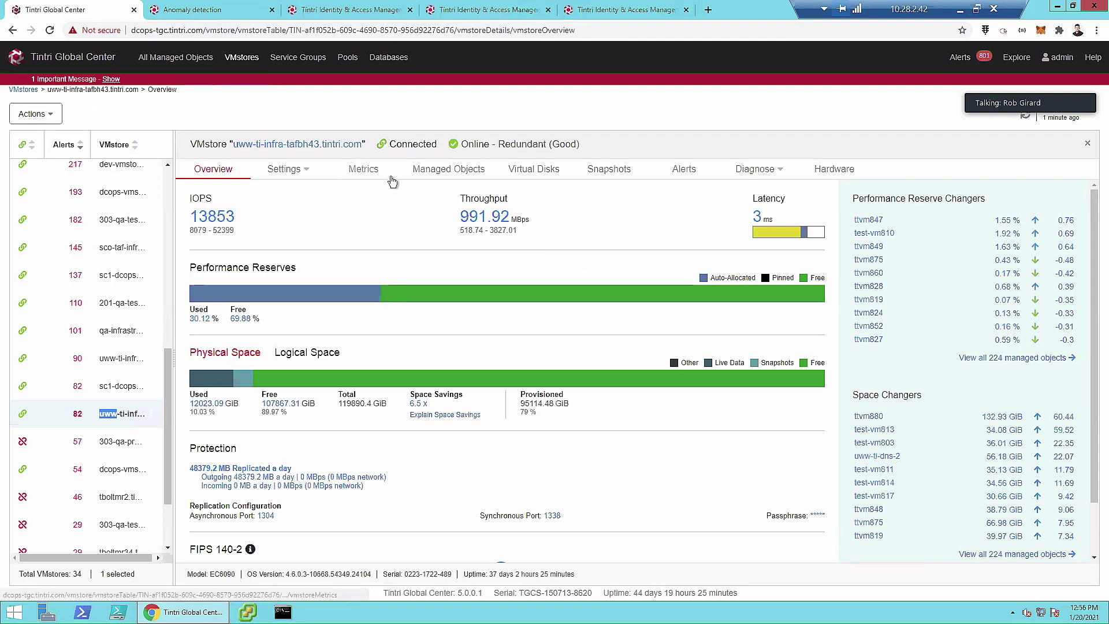
pyautogui.click(364, 171)
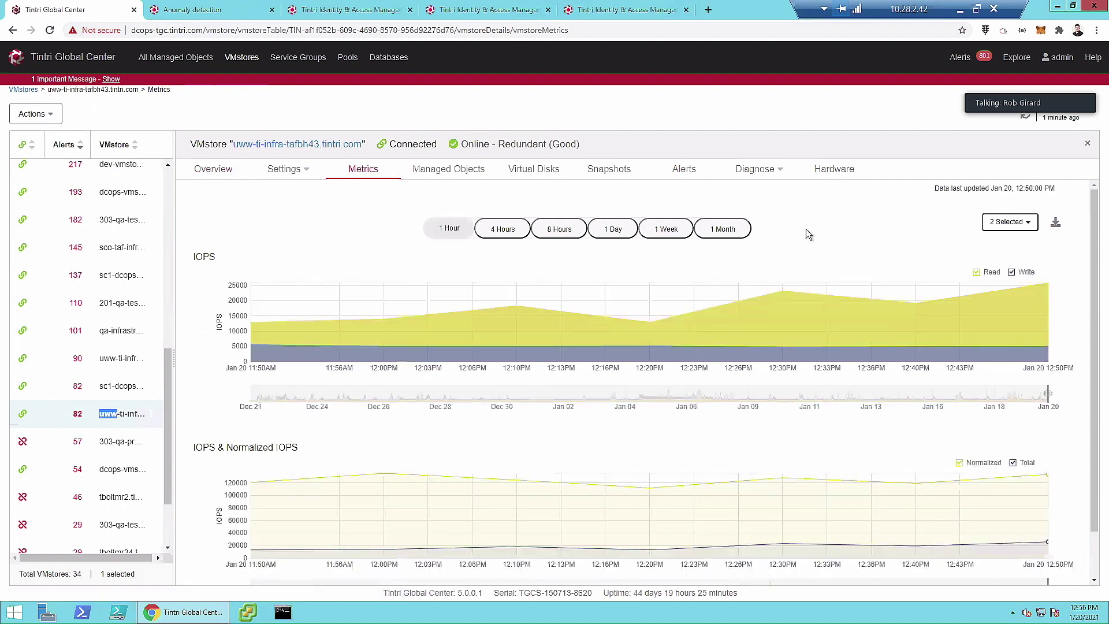
# Remove Normalized IOPS from the displayed charts and add Throughput, Latency and Performance Reserves.
pyautogui.click(1011, 222)
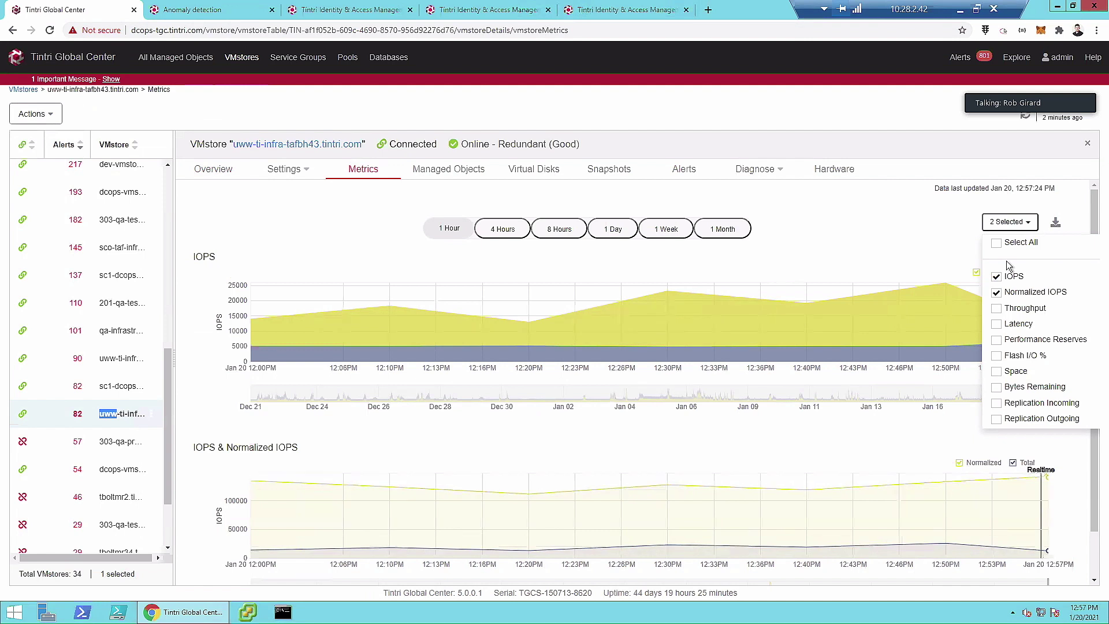
pyautogui.click(996, 292)
pyautogui.click(1006, 309)
pyautogui.click(996, 324)
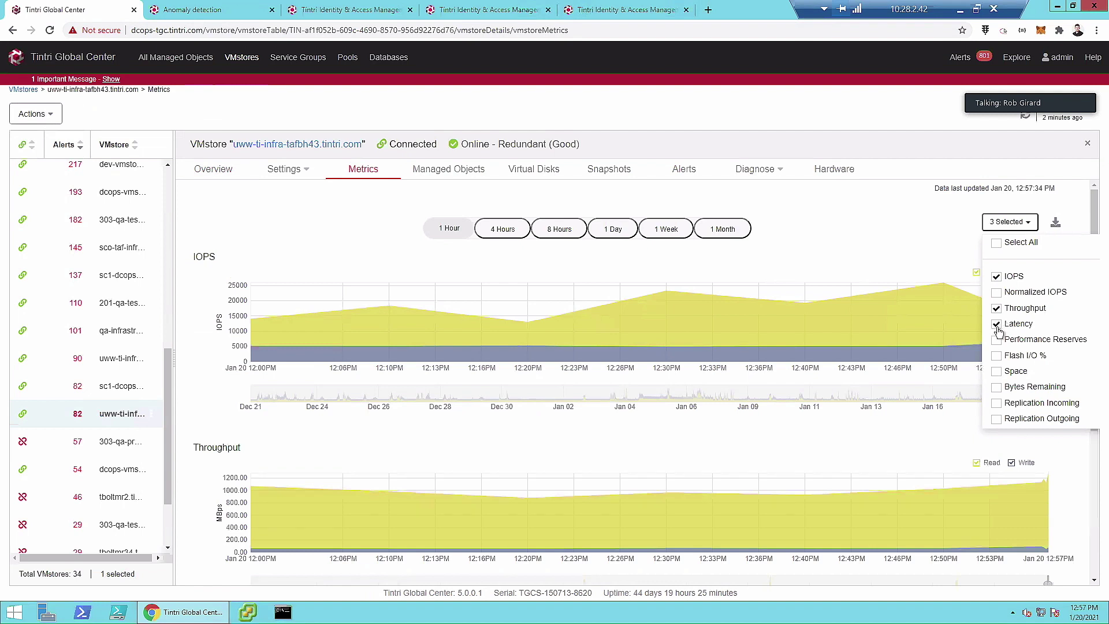
pyautogui.click(996, 339)
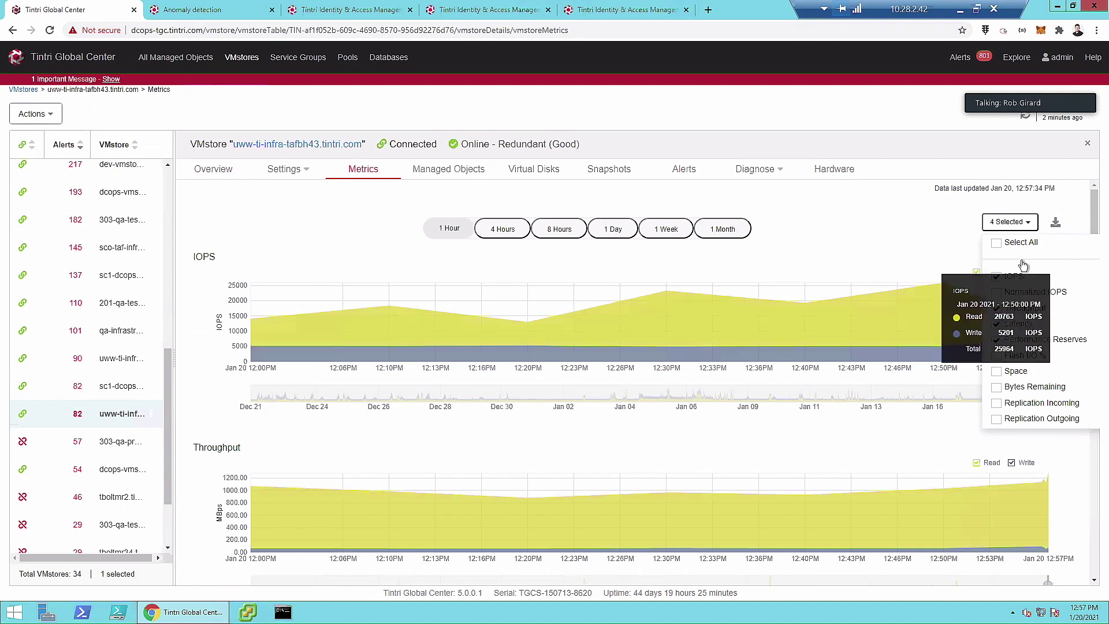
pyautogui.click(943, 231)
# Show one month of metrics and examine the IOPS, throughput, latency and performance reserves charts.
pyautogui.scroll(-5, 984, 273)
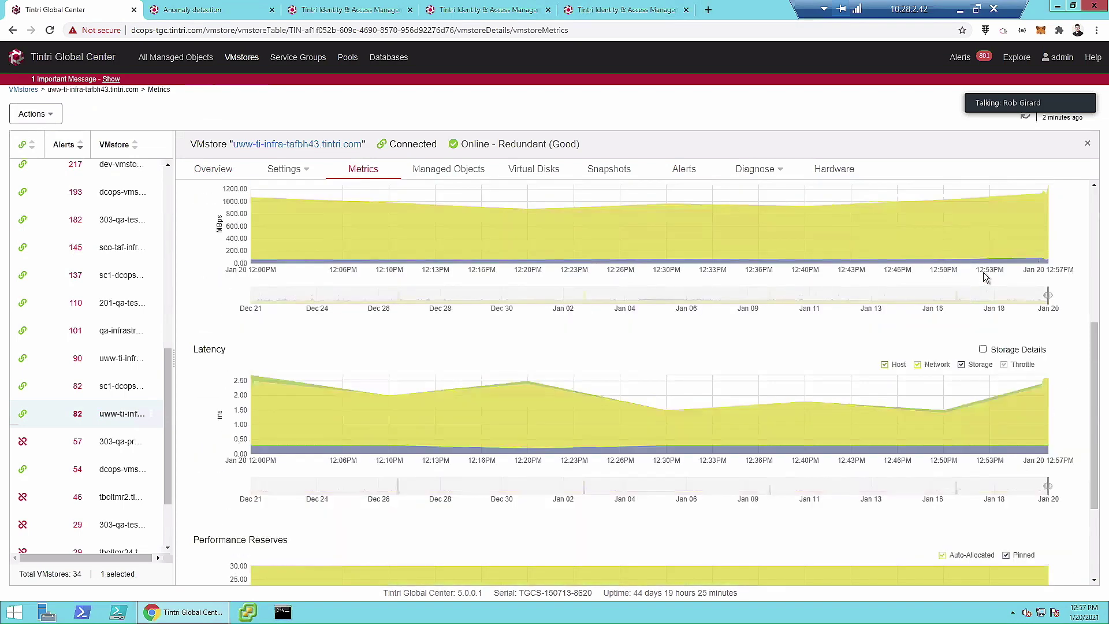
pyautogui.scroll(6, 873, 291)
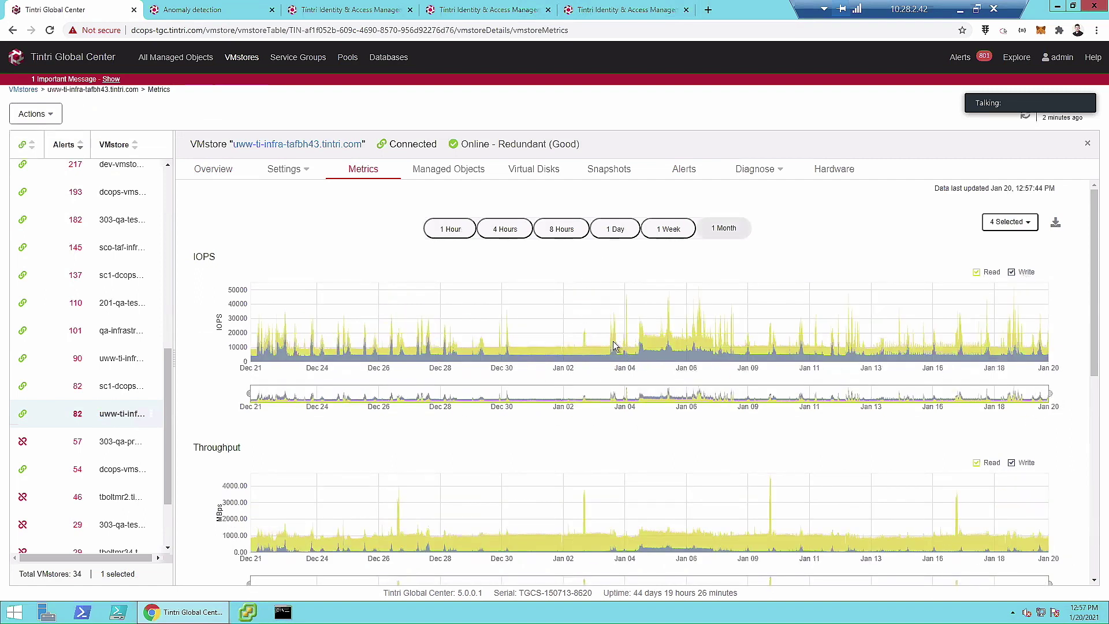
pyautogui.moveTo(614, 343)
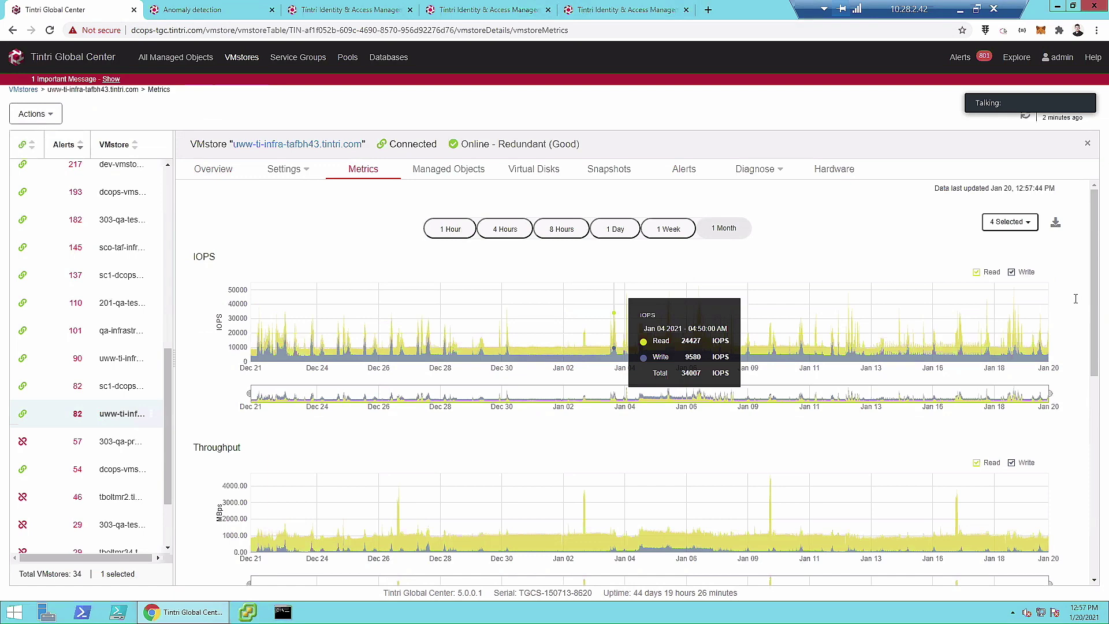
pyautogui.scroll(-3, 1090, 307)
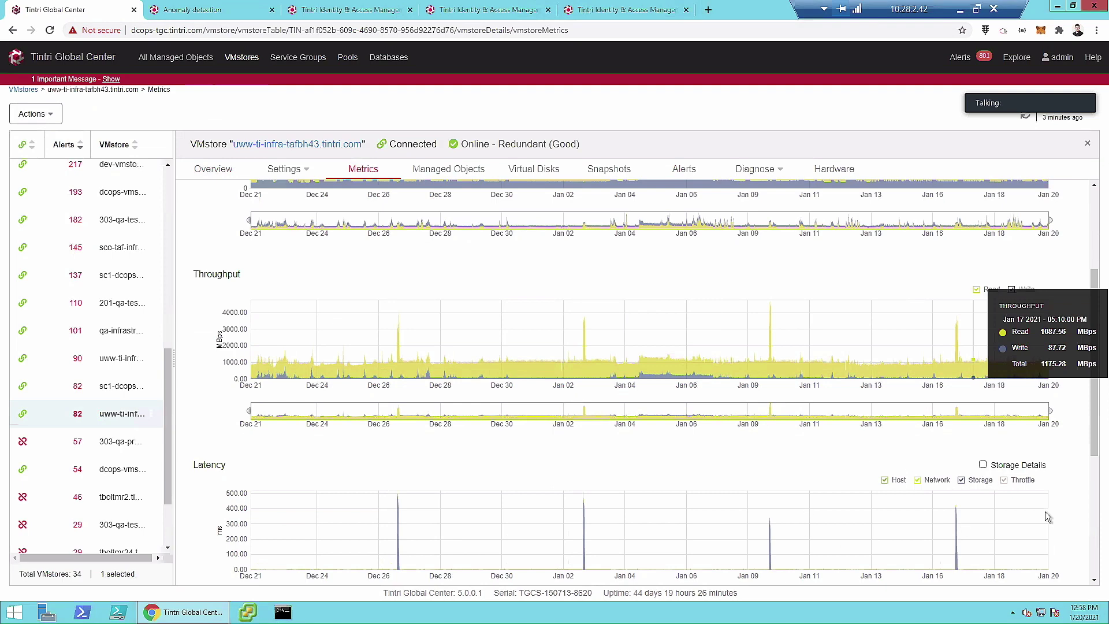
pyautogui.scroll(-5, 1018, 513)
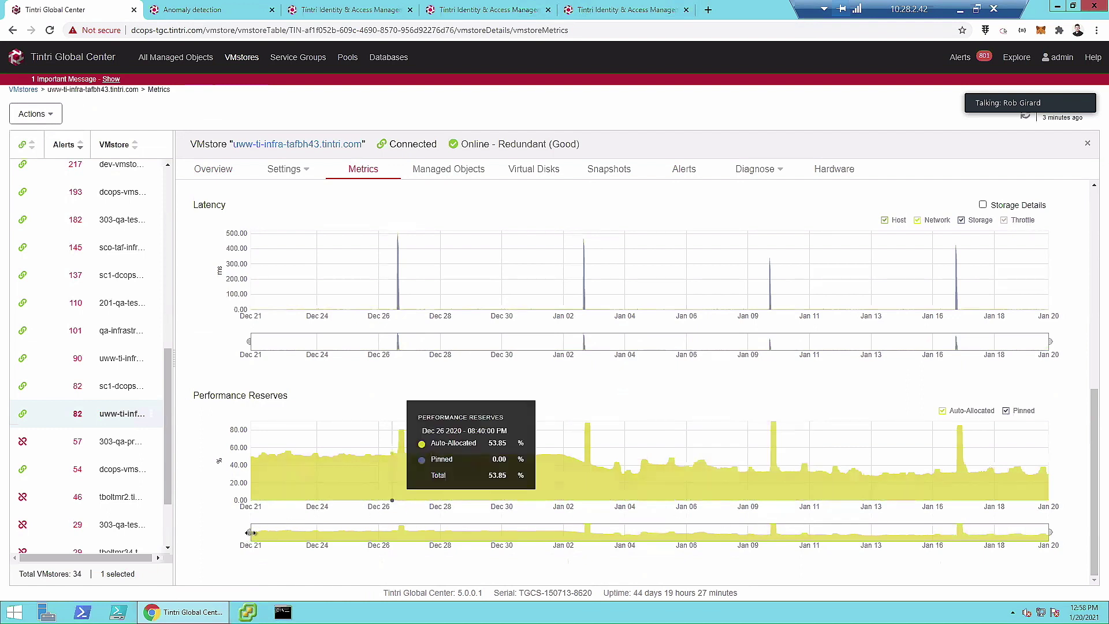
# Narrow the charts' time range around the mid-January spike to about January 16 1PM through January 18 1AM.
pyautogui.moveTo(853, 532); pyautogui.dragTo(907, 532)
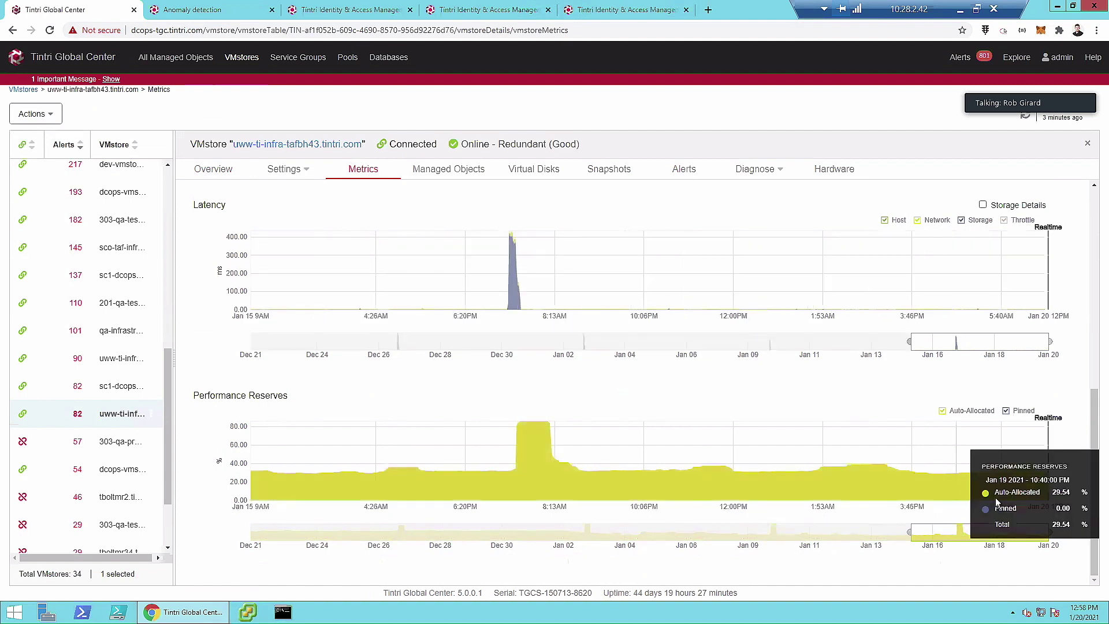
pyautogui.moveTo(1047, 532); pyautogui.dragTo(982, 532)
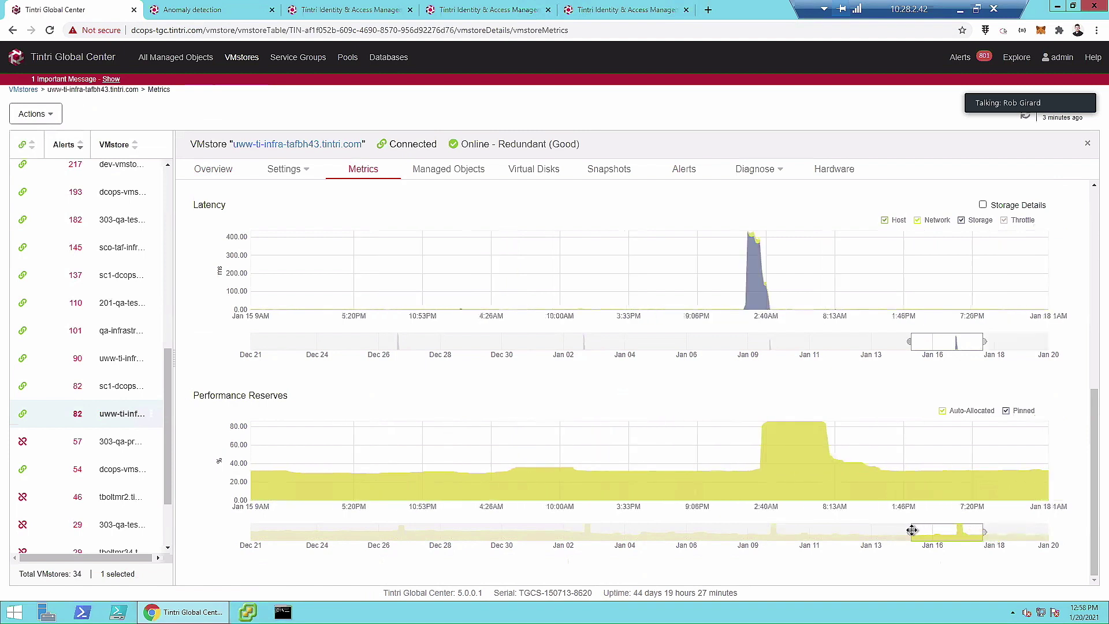
pyautogui.moveTo(908, 529); pyautogui.dragTo(941, 532)
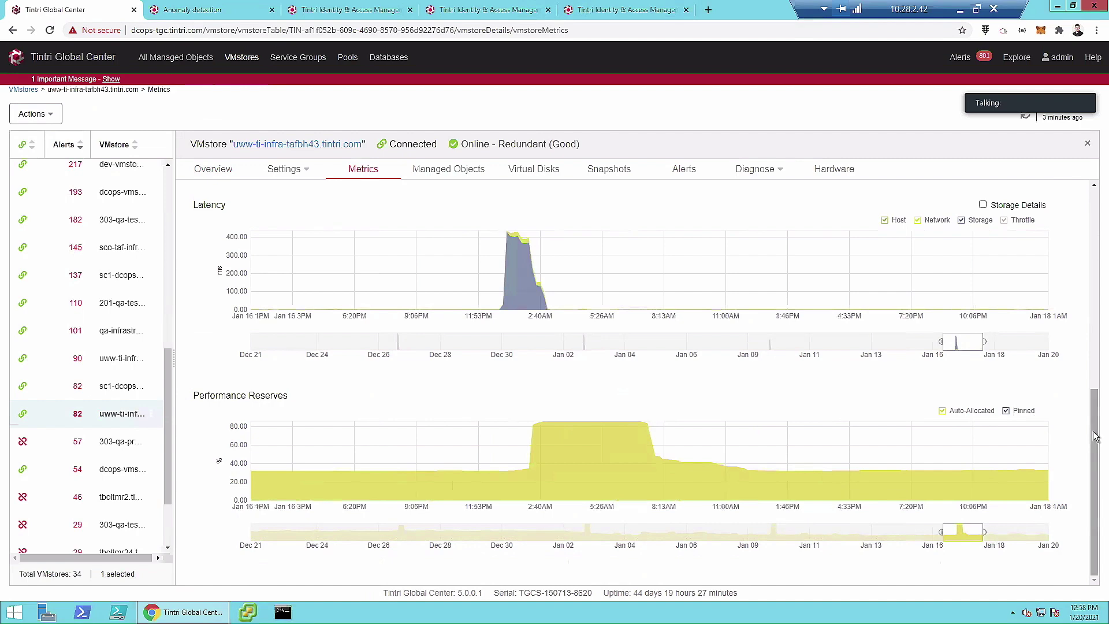
# List the top contributing virtual machines at the latency spike's peak on Jan 17 2021, 01:10 AM.
pyautogui.scroll(1, 1095, 404)
pyautogui.scroll(1, 1097, 393)
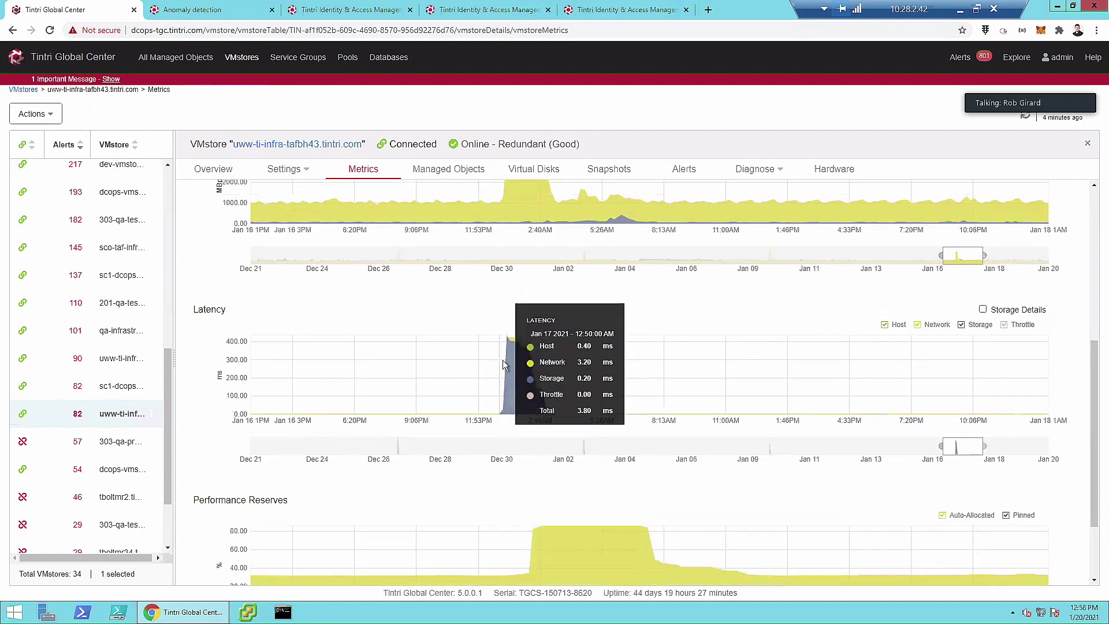
pyautogui.moveTo(509, 207)
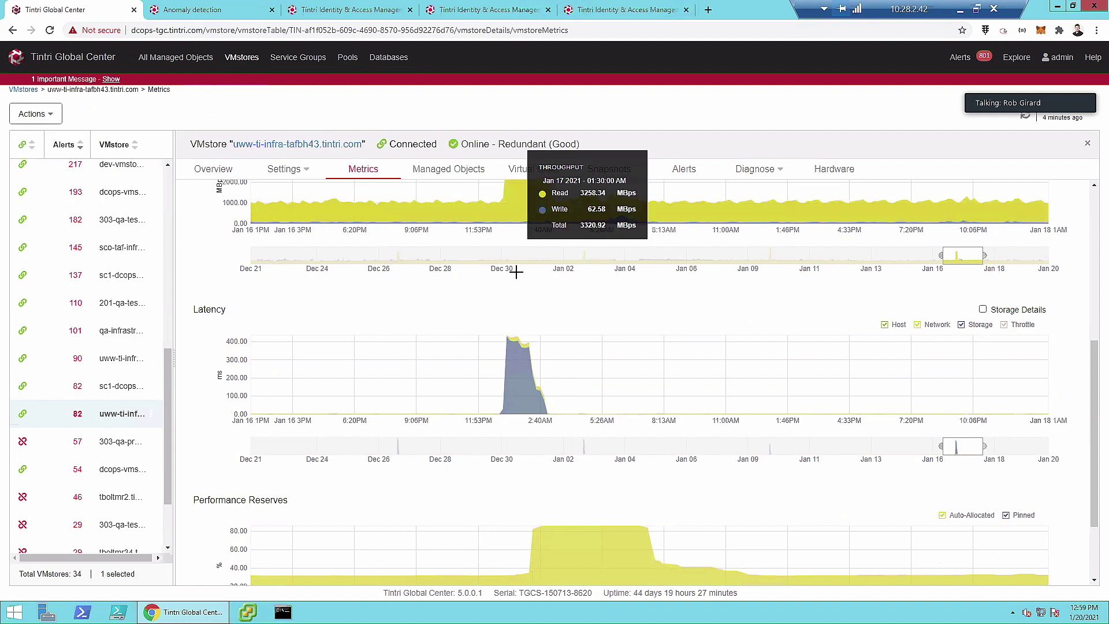
pyautogui.moveTo(507, 349)
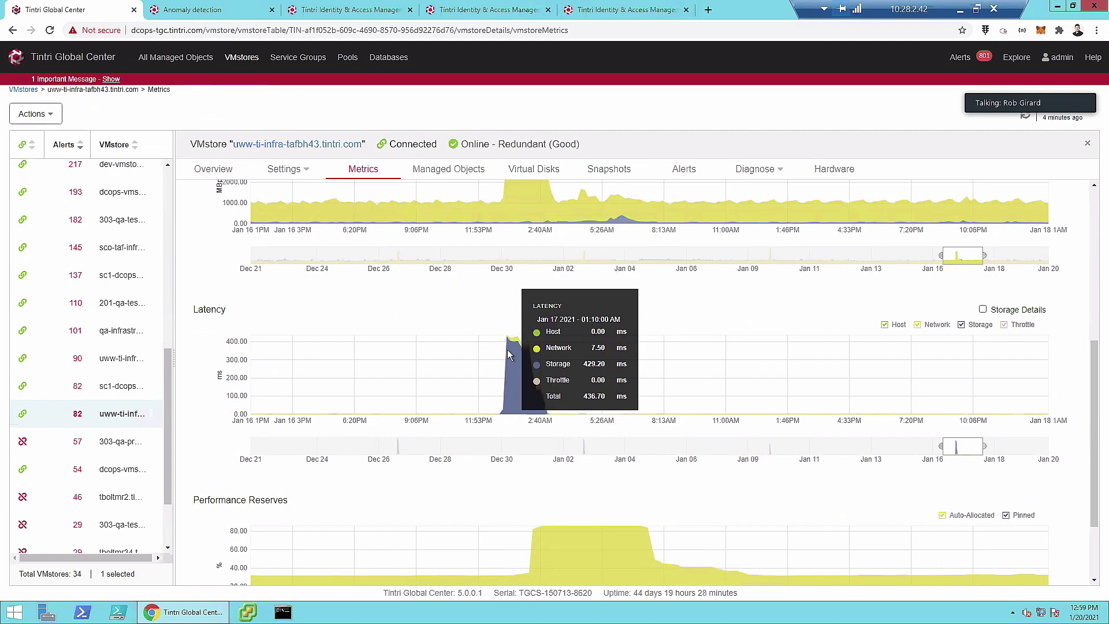
pyautogui.click(507, 349)
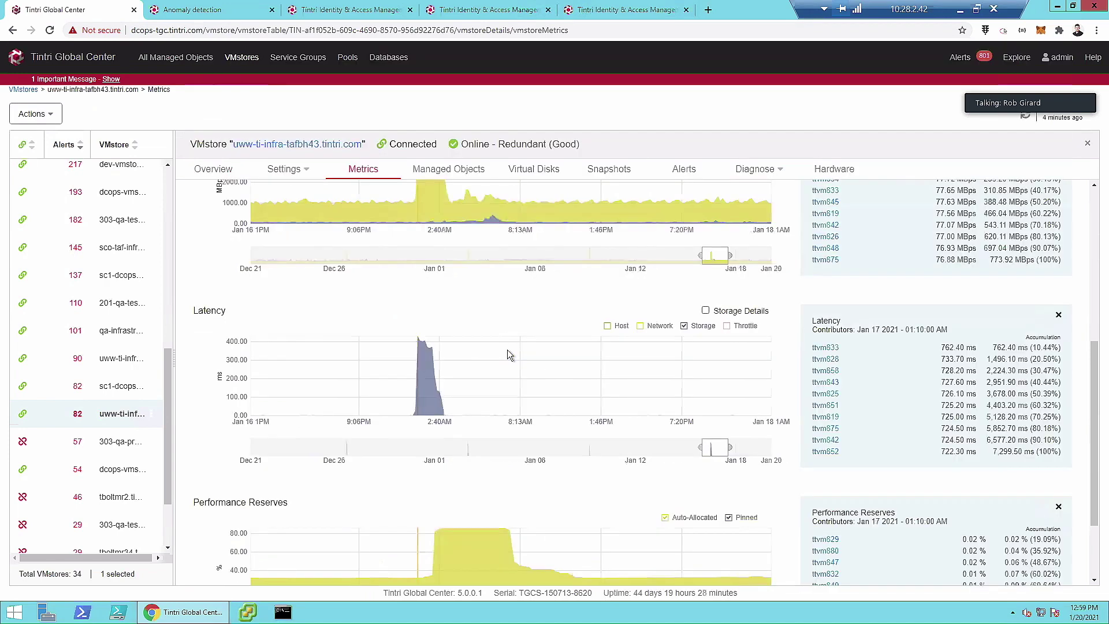
# Compare the storage latency spike with the performance reserves chart in the early hours of January 17.
pyautogui.moveTo(392, 377)
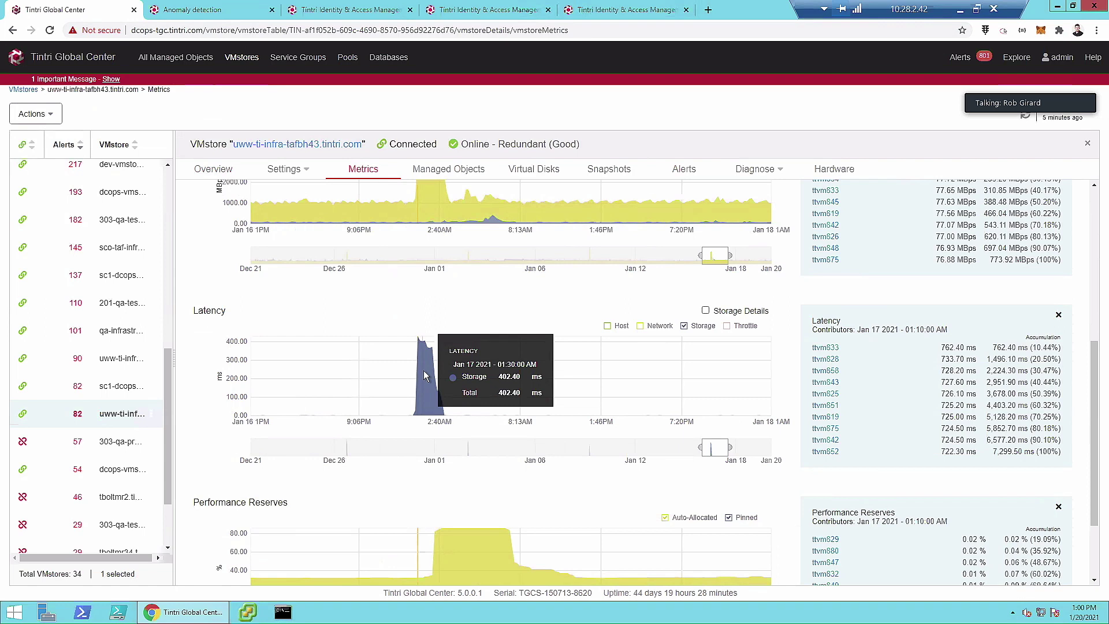
pyautogui.moveTo(414, 569)
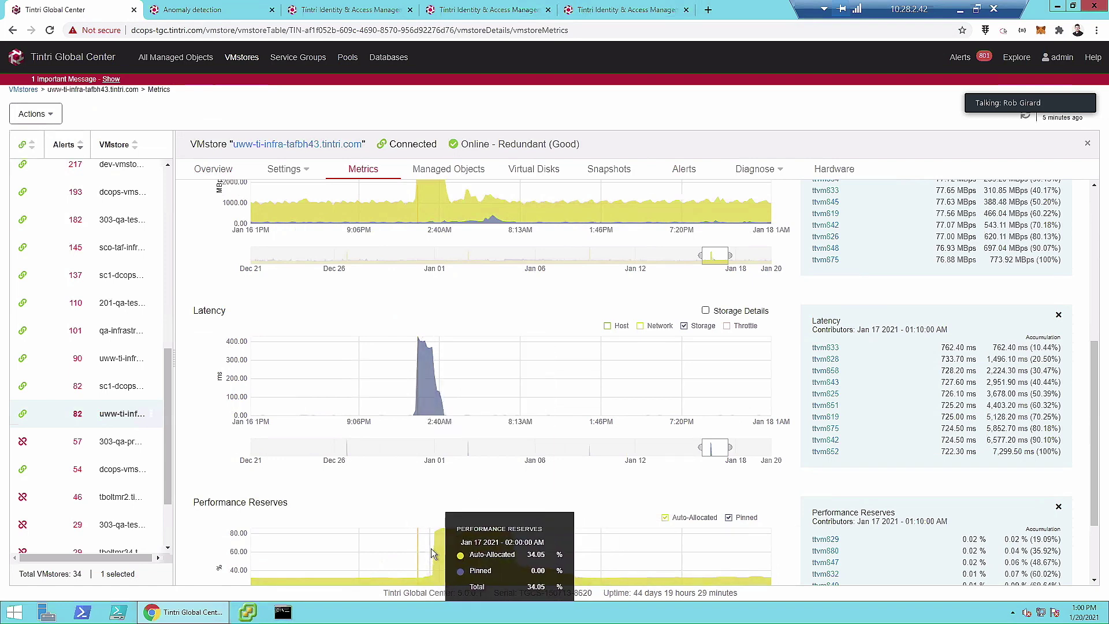
pyautogui.moveTo(425, 357)
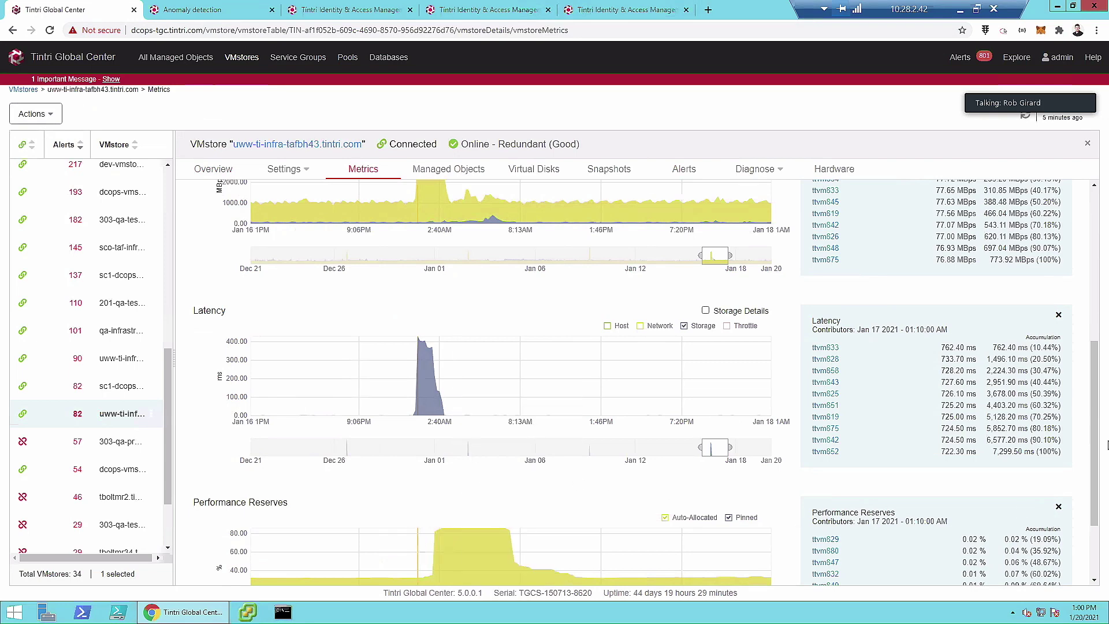
pyautogui.scroll(-2, 427, 422)
pyautogui.moveTo(421, 469)
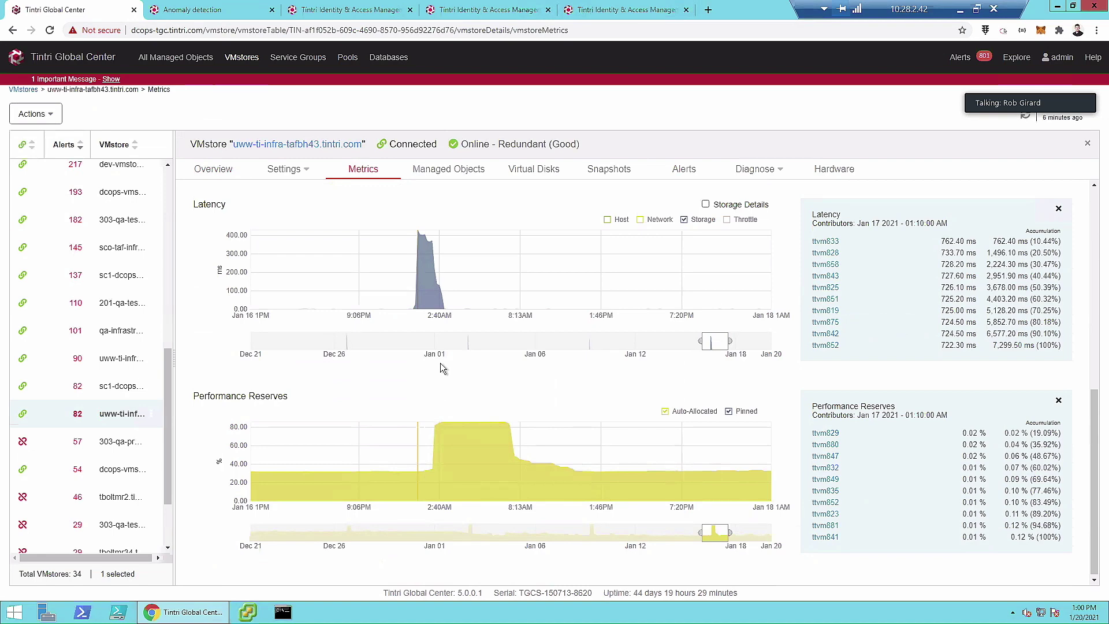
pyautogui.moveTo(418, 267)
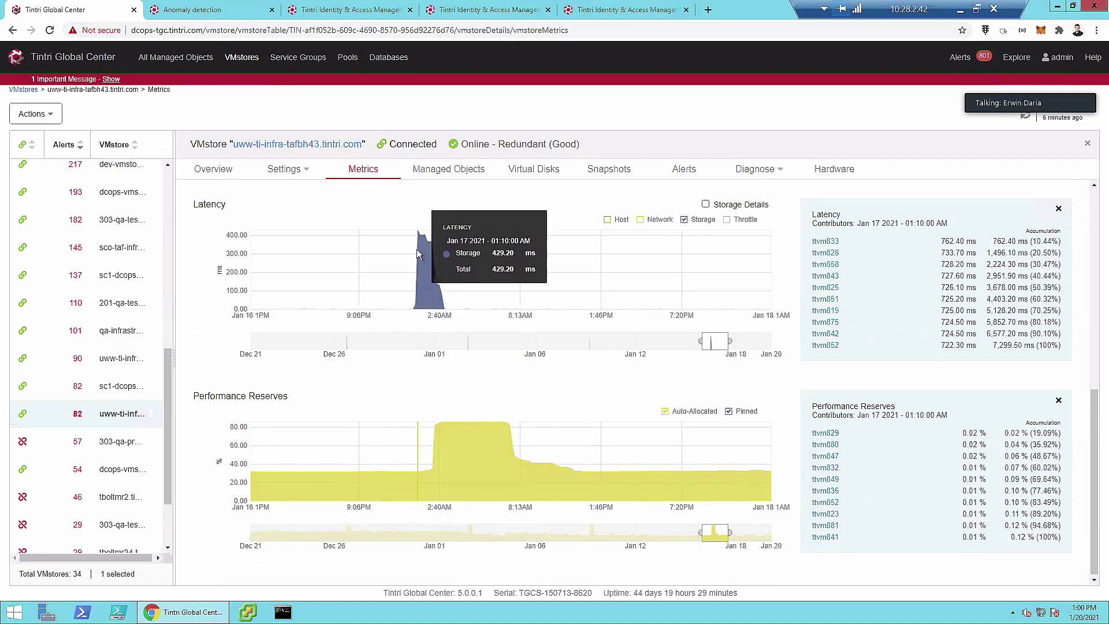